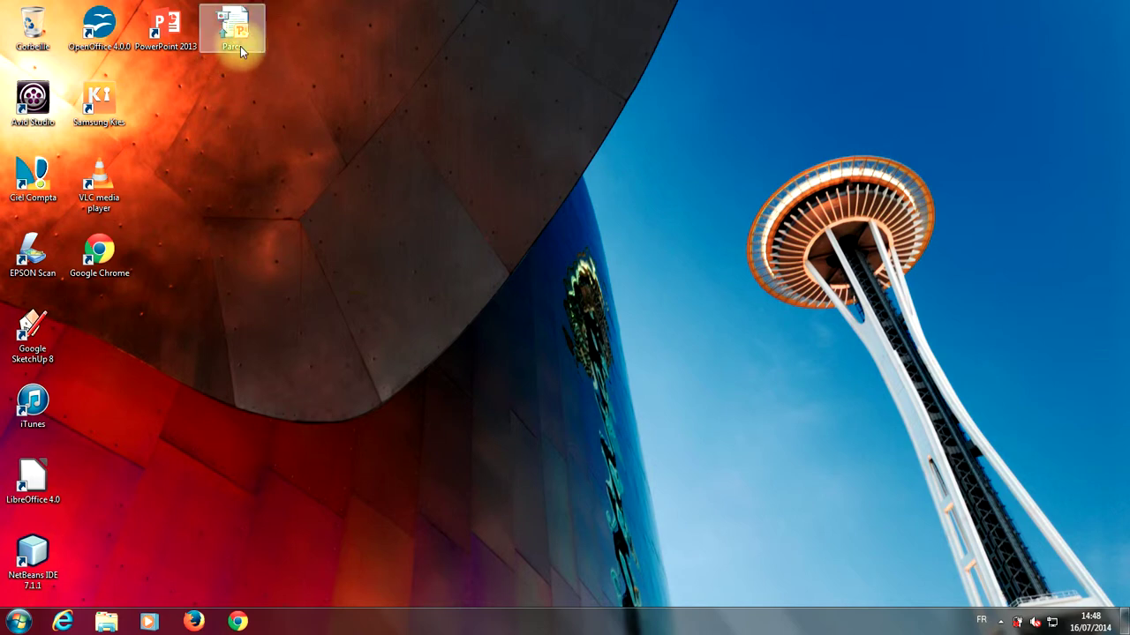
Open the Parcs slideshow from the desktop with the OpenOffice shortcut and close it again.
left_click(228, 32)
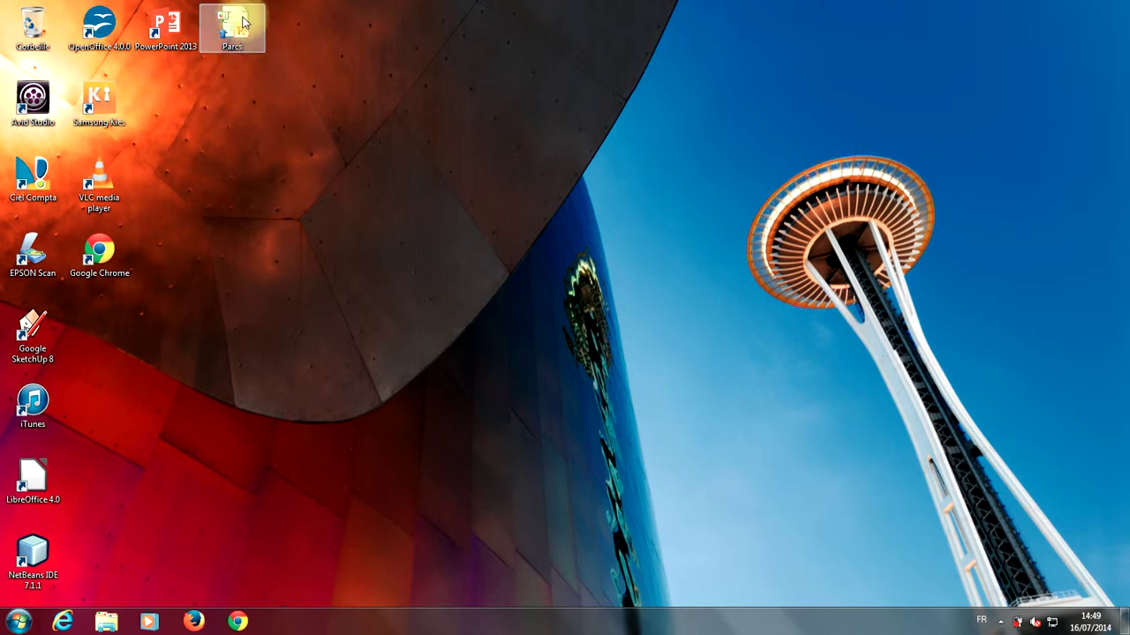
left_click_drag(256, 36, 152, 31)
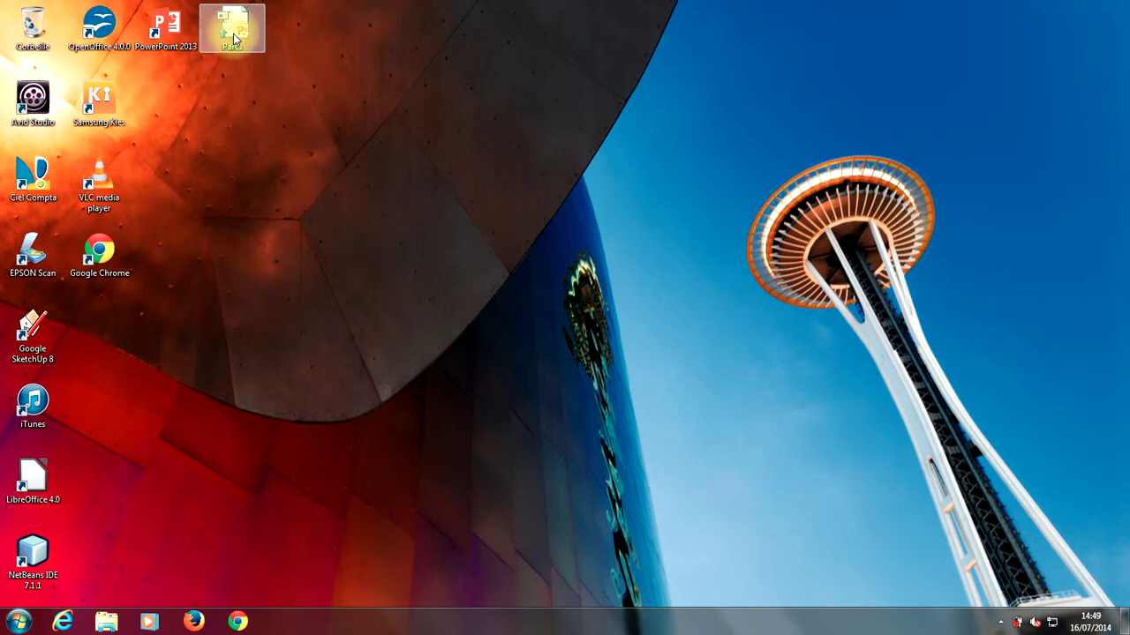
left_click_drag(232, 32, 96, 37)
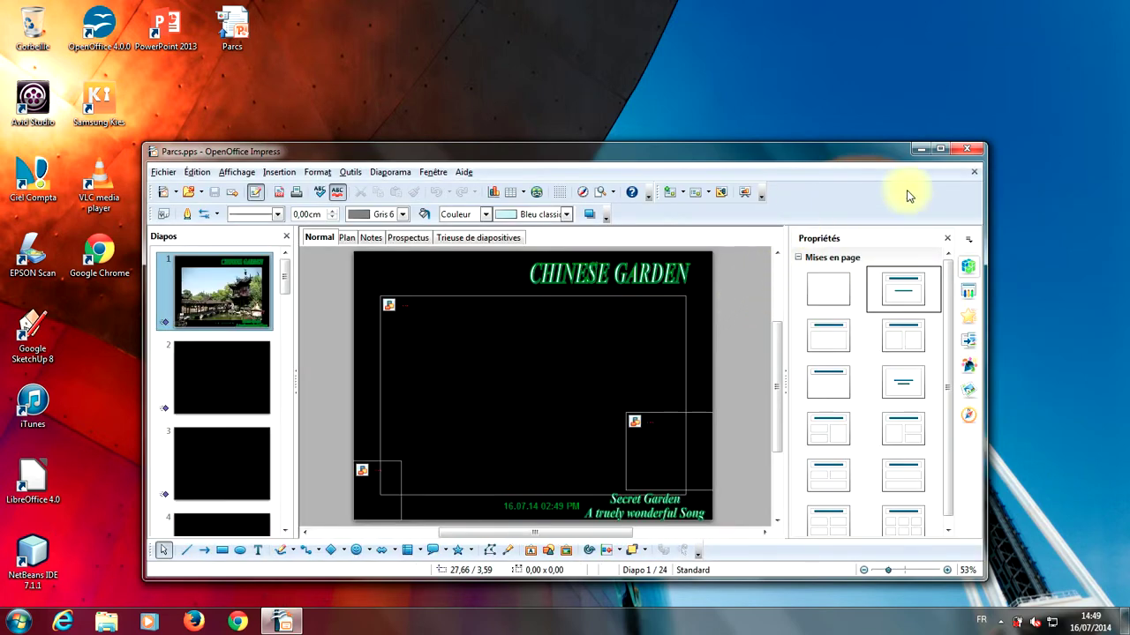
left_click(966, 148)
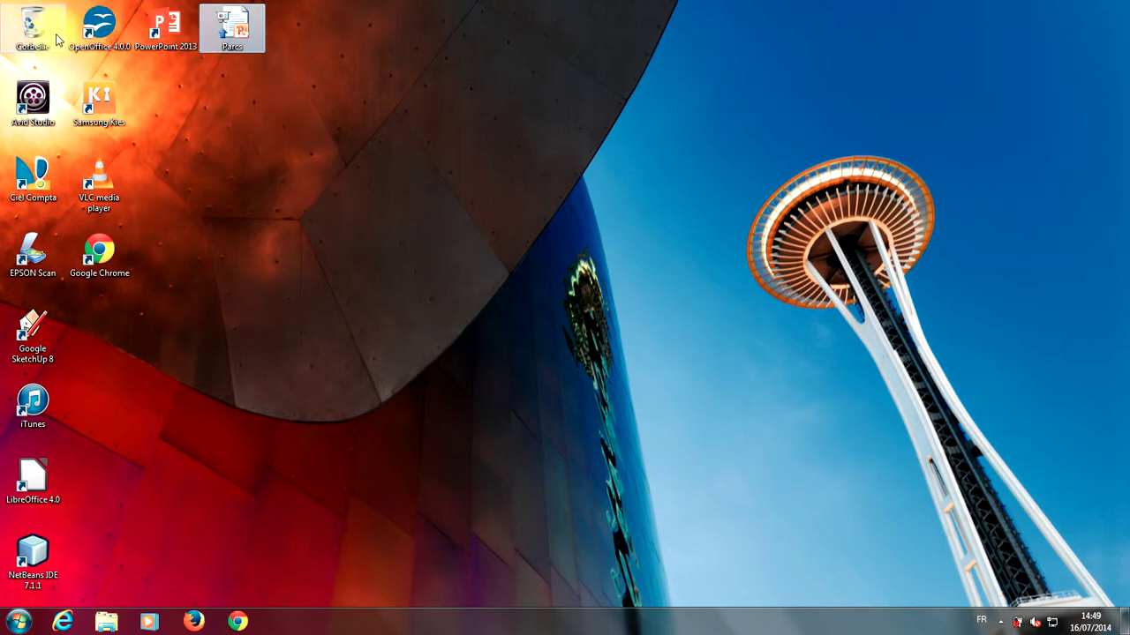
Start OpenOffice, open the Parcs slideshow from the Bureau folder and maximize its window.
double_click(91, 21)
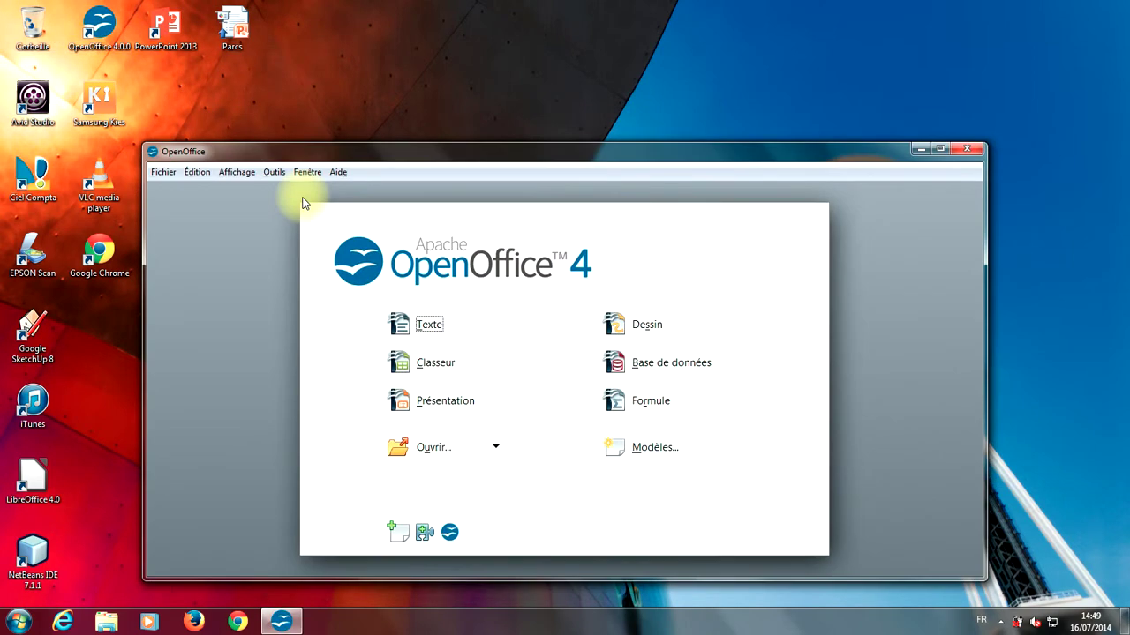
left_click(165, 177)
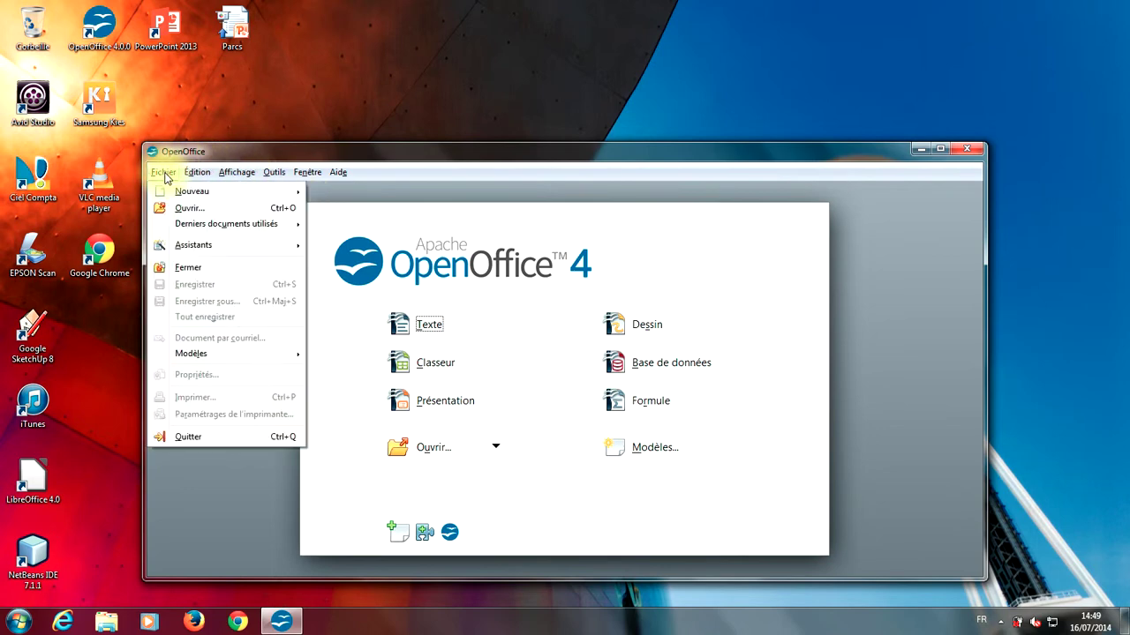
left_click(187, 210)
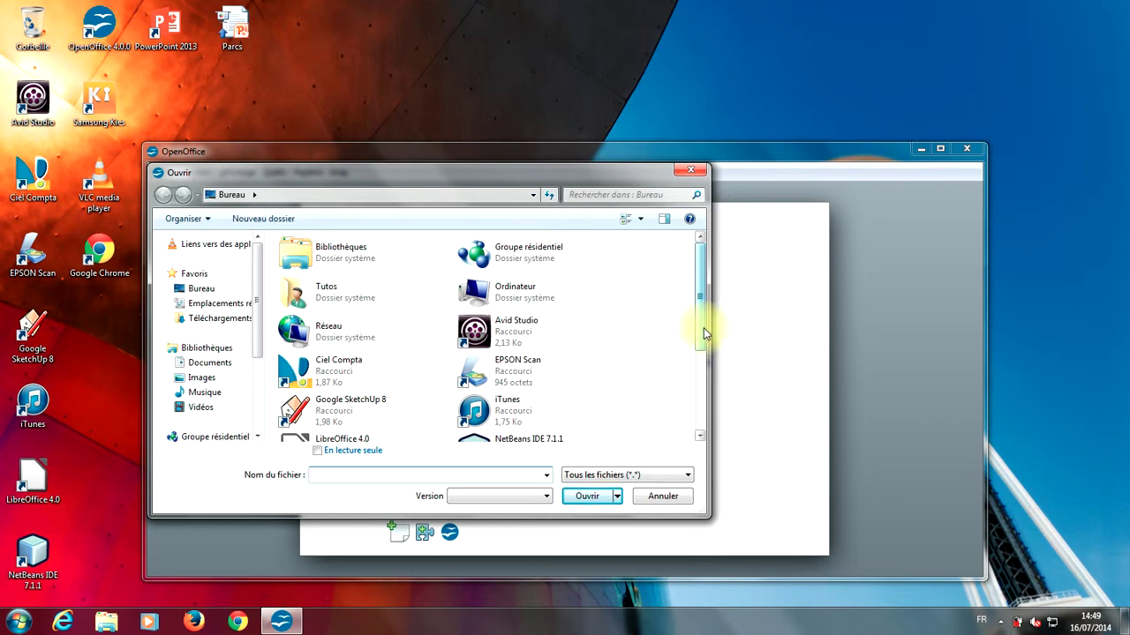
left_click_drag(704, 328, 686, 427)
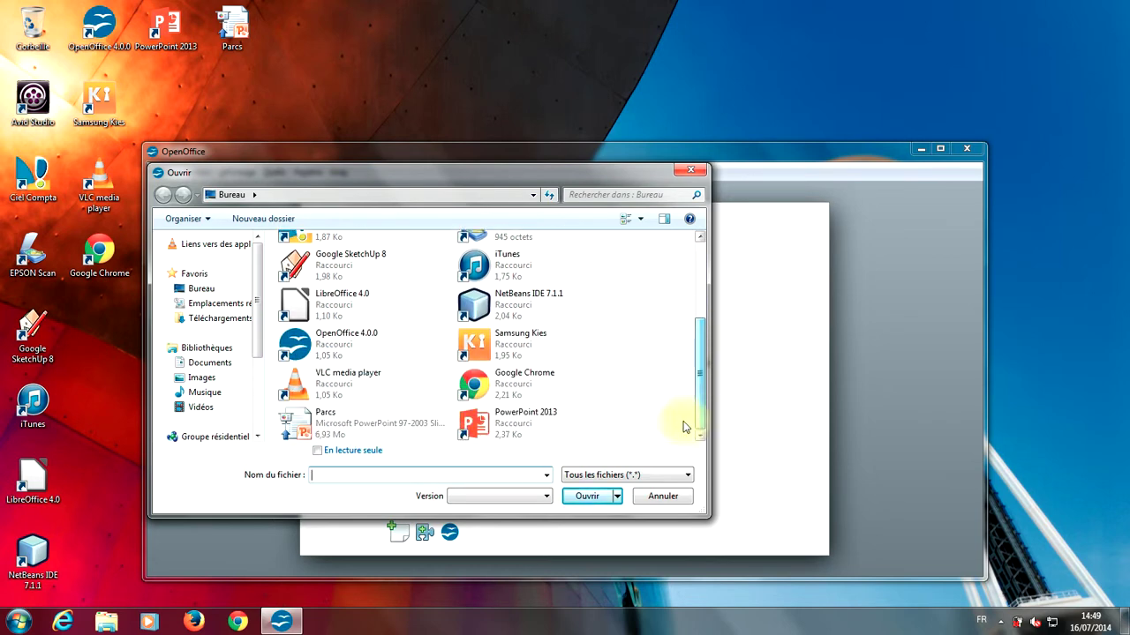
left_click(333, 426)
double_click(334, 426)
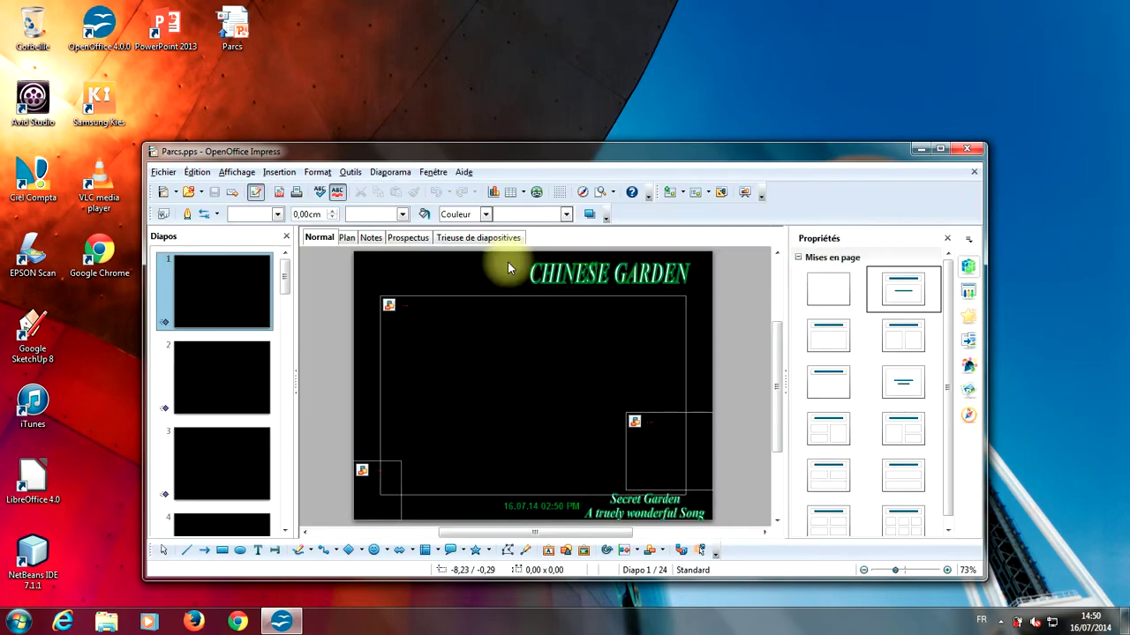
left_click(943, 149)
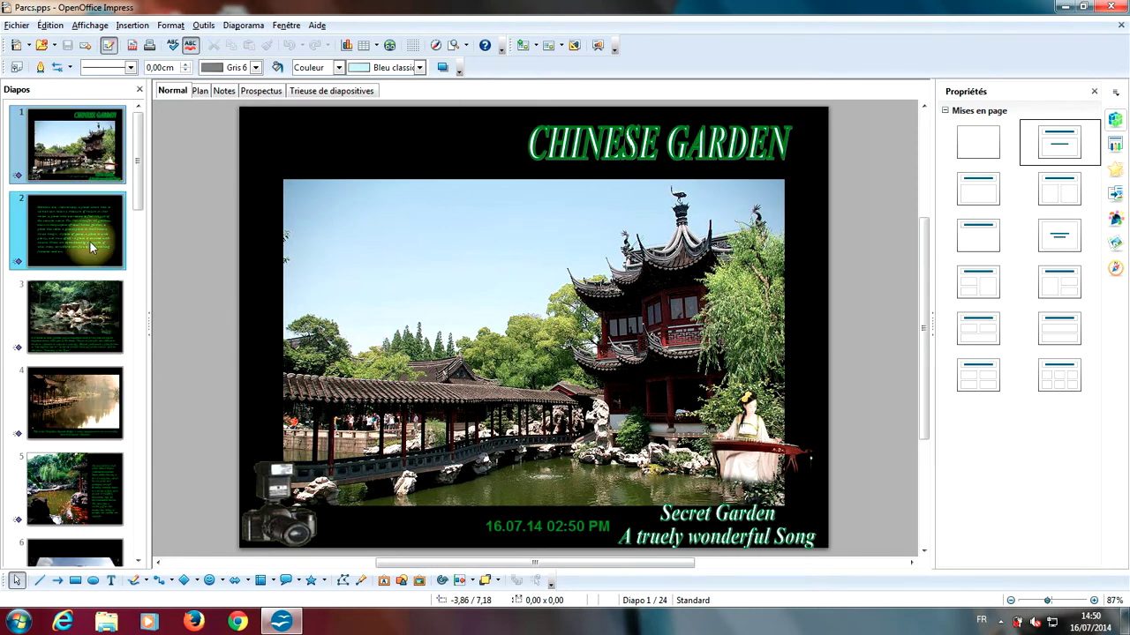
Browse the slides and display slide 7, the one with the pond and pavilion picture.
mouse_move(86, 223)
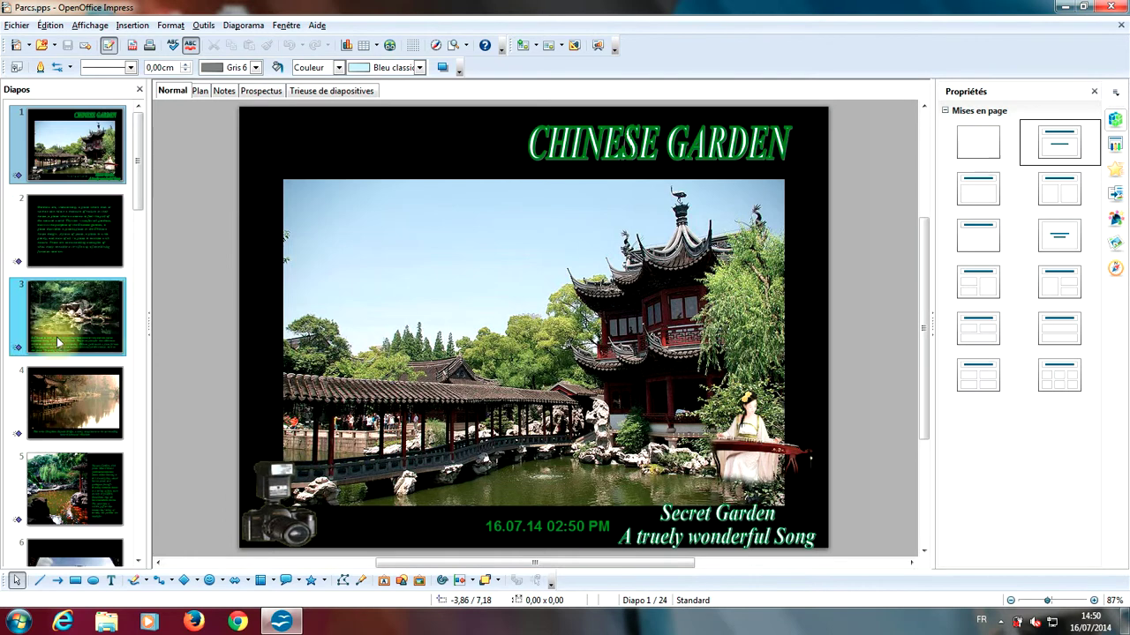
scroll(49, 366, "down", 6)
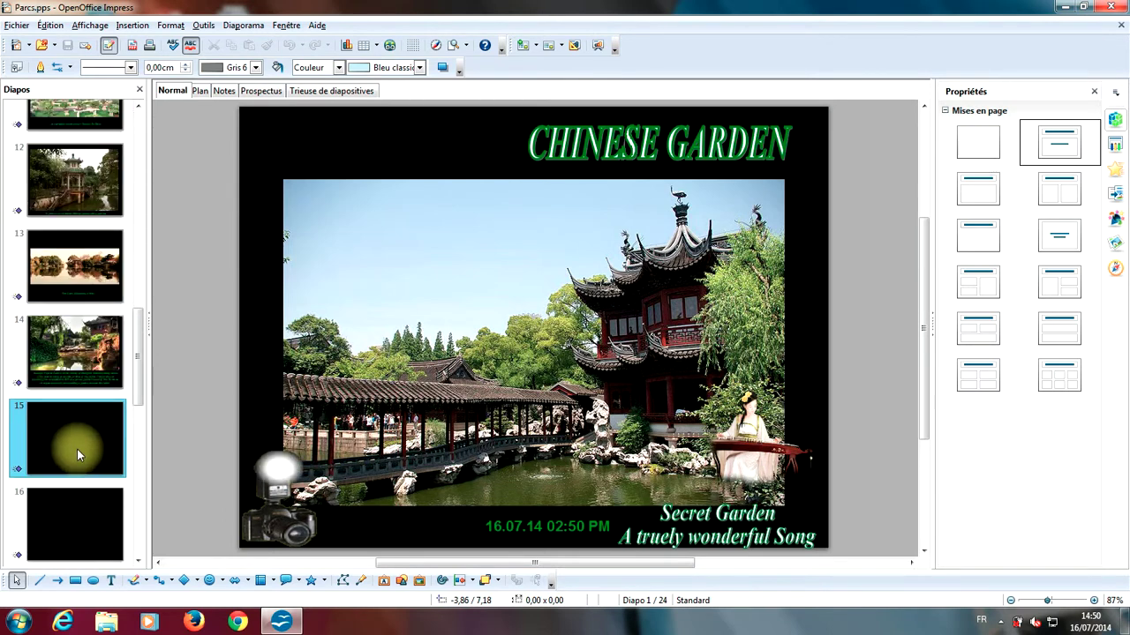
scroll(79, 447, "up", 1)
scroll(79, 449, "up", 6)
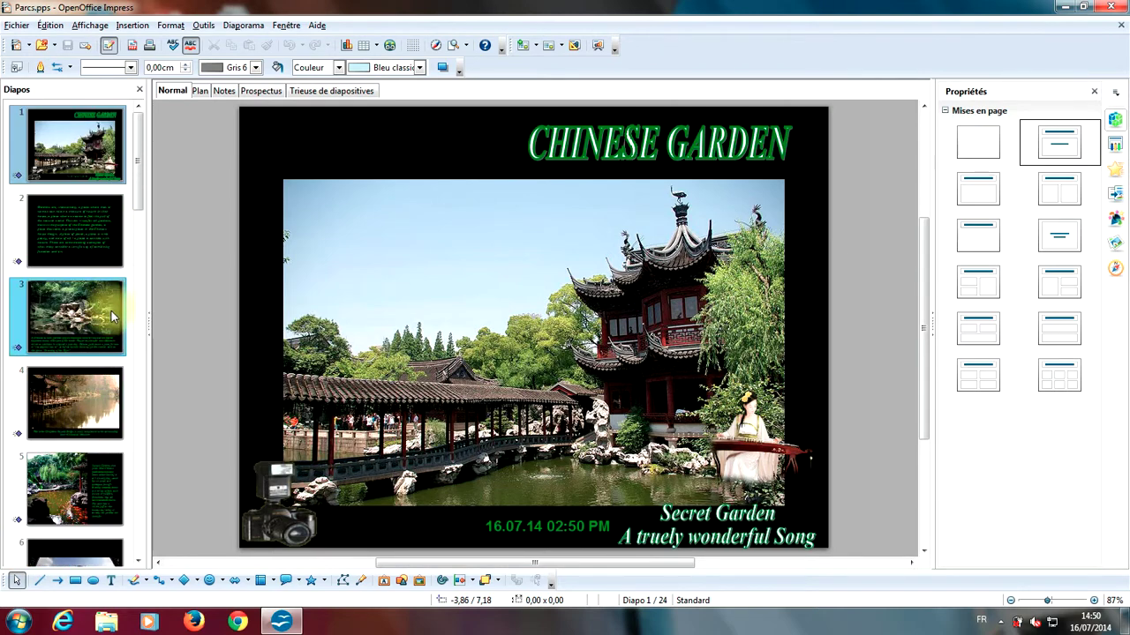
scroll(104, 443, "down", 5)
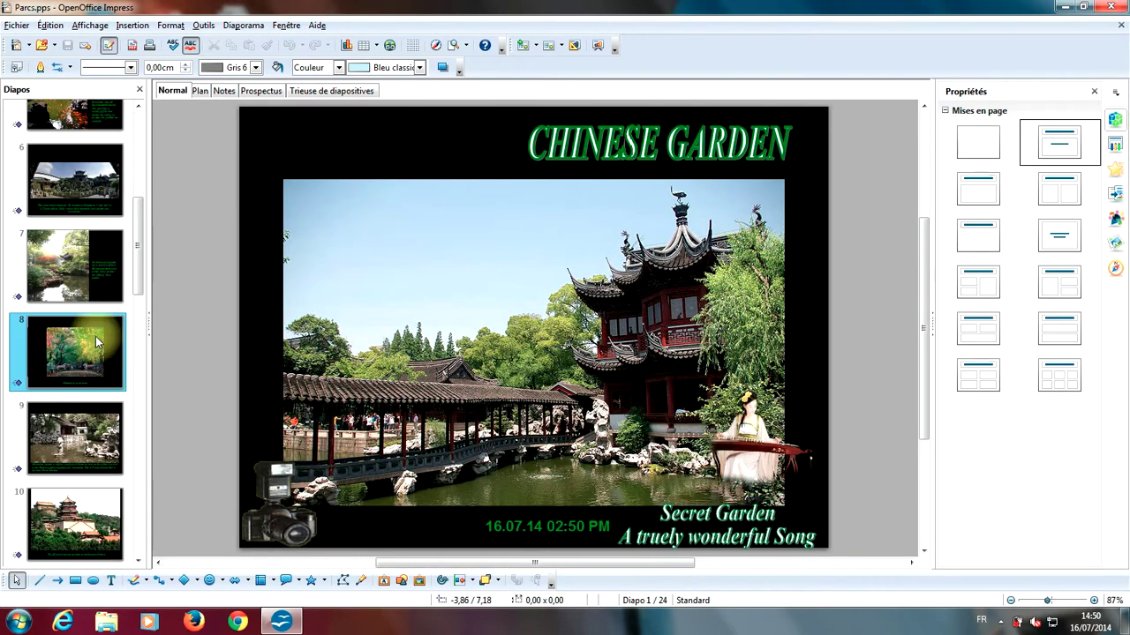
left_click(82, 264)
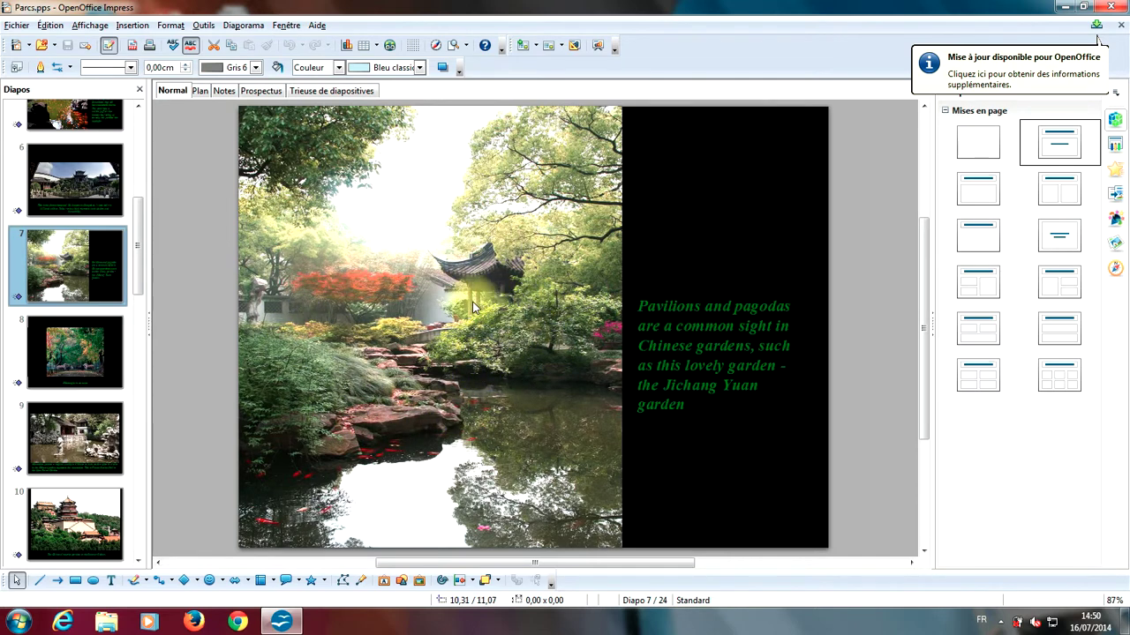
Save the garden picture on slide 7 to the Bureau folder as a JPEG image named "Parcs 1".
left_click(454, 382)
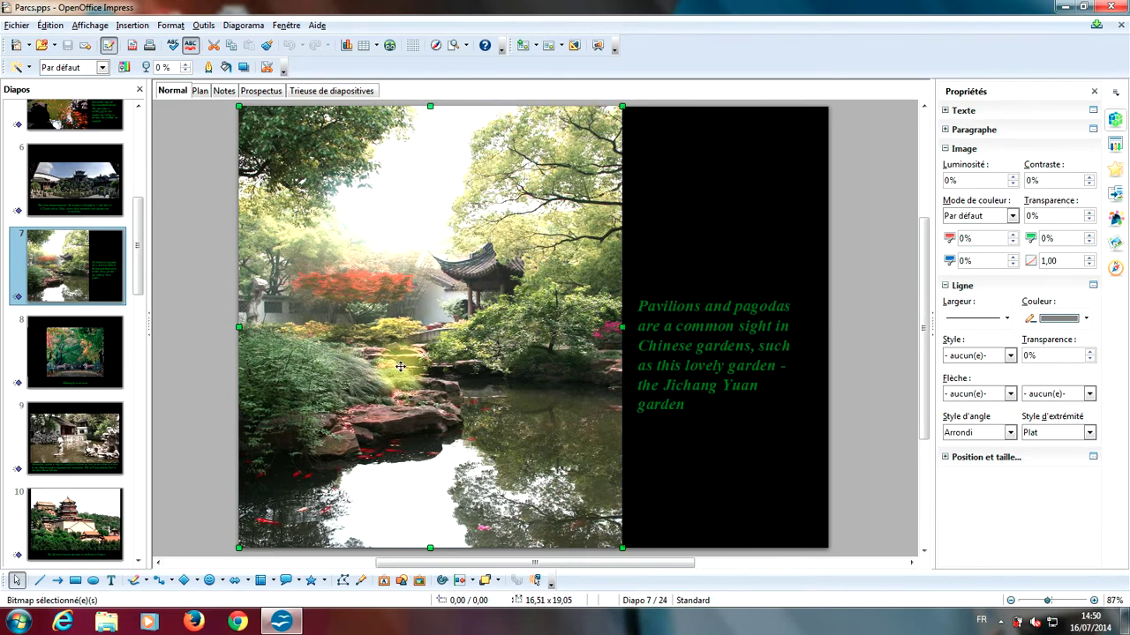
right_click(417, 302)
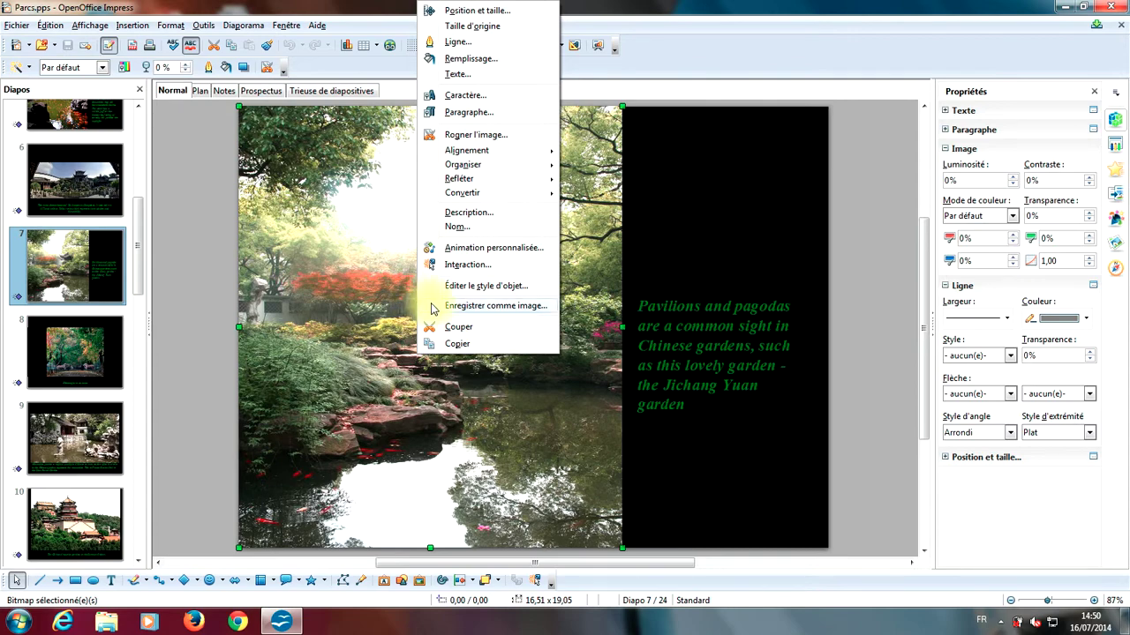
left_click(492, 306)
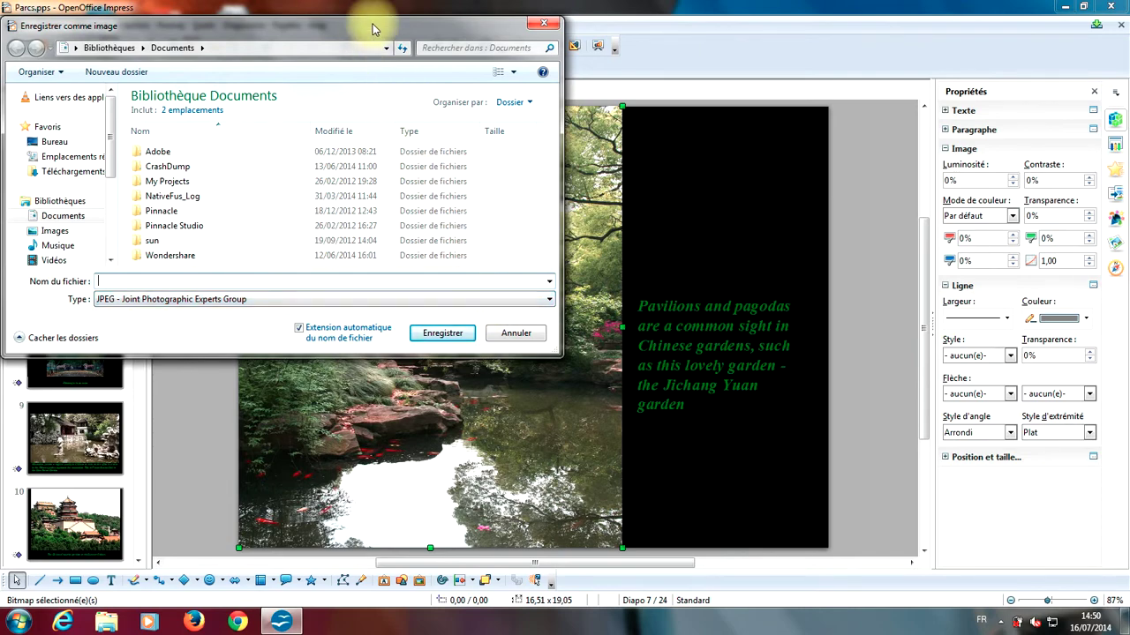
left_click_drag(372, 29, 517, 127)
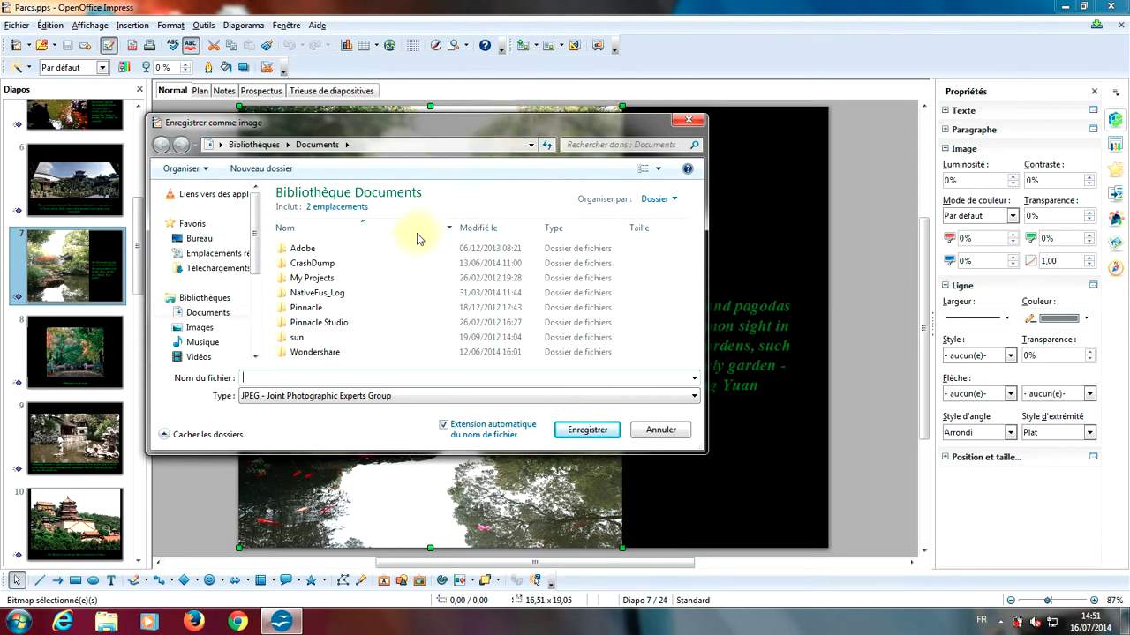
left_click(202, 240)
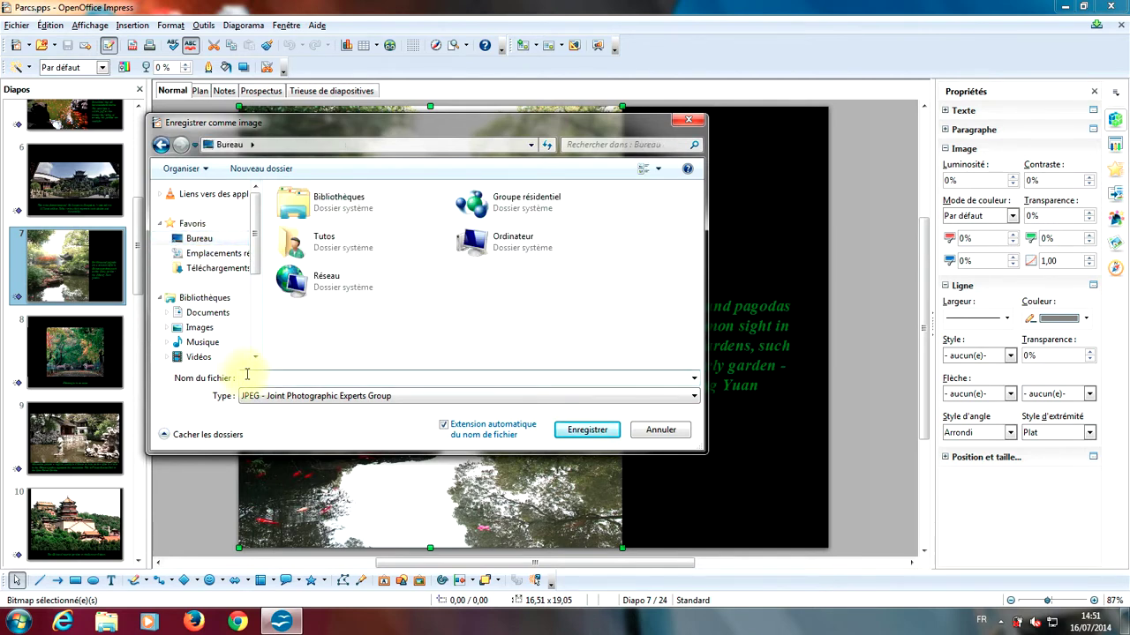
type("P")
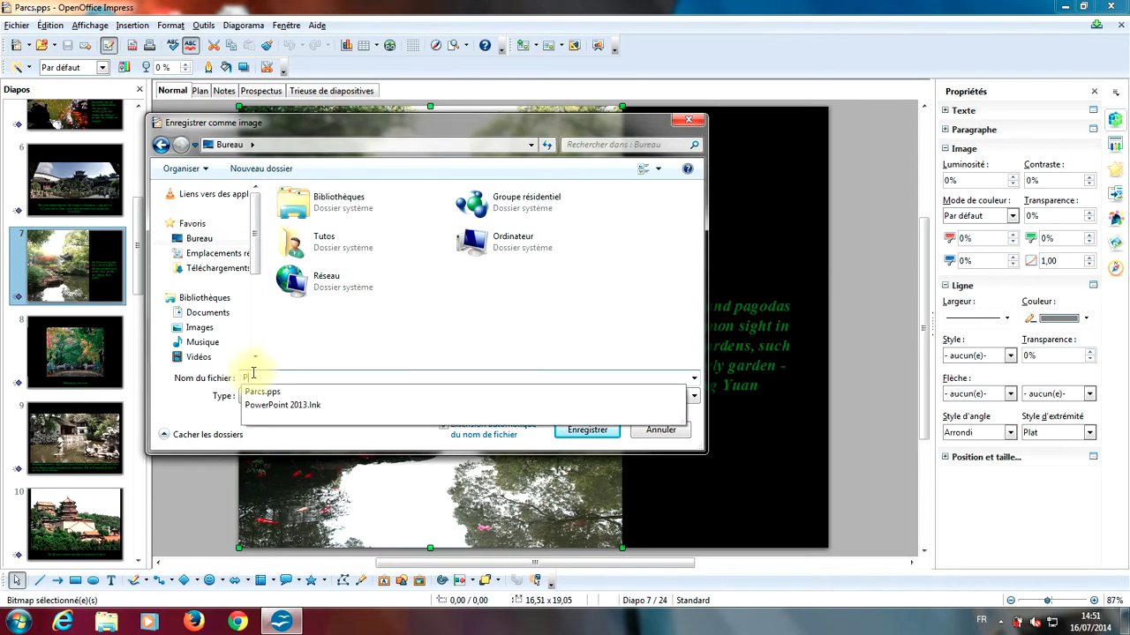
type("arcs 1")
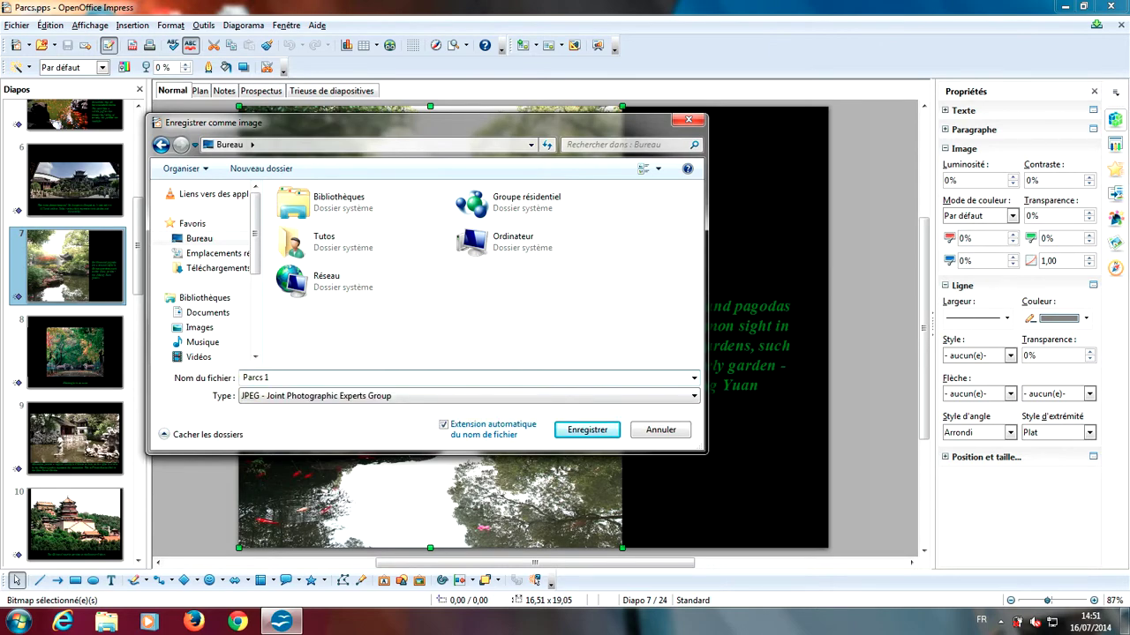
left_click(588, 433)
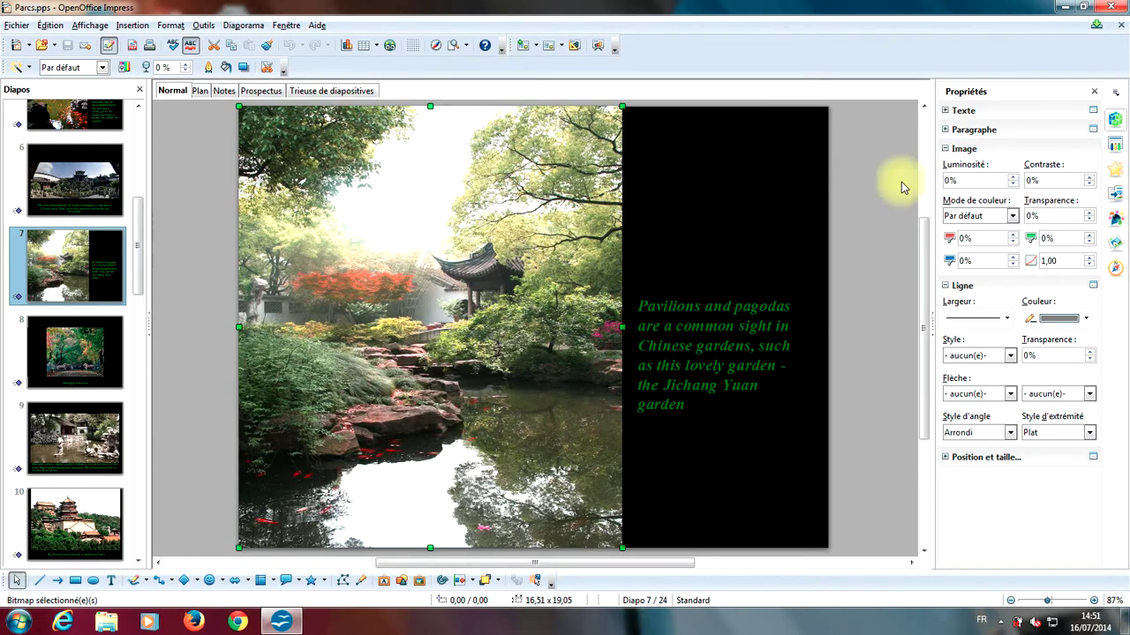
Close the presentation, view the exported Parcs 1 image from the desktop and close the viewer.
left_click(1122, 11)
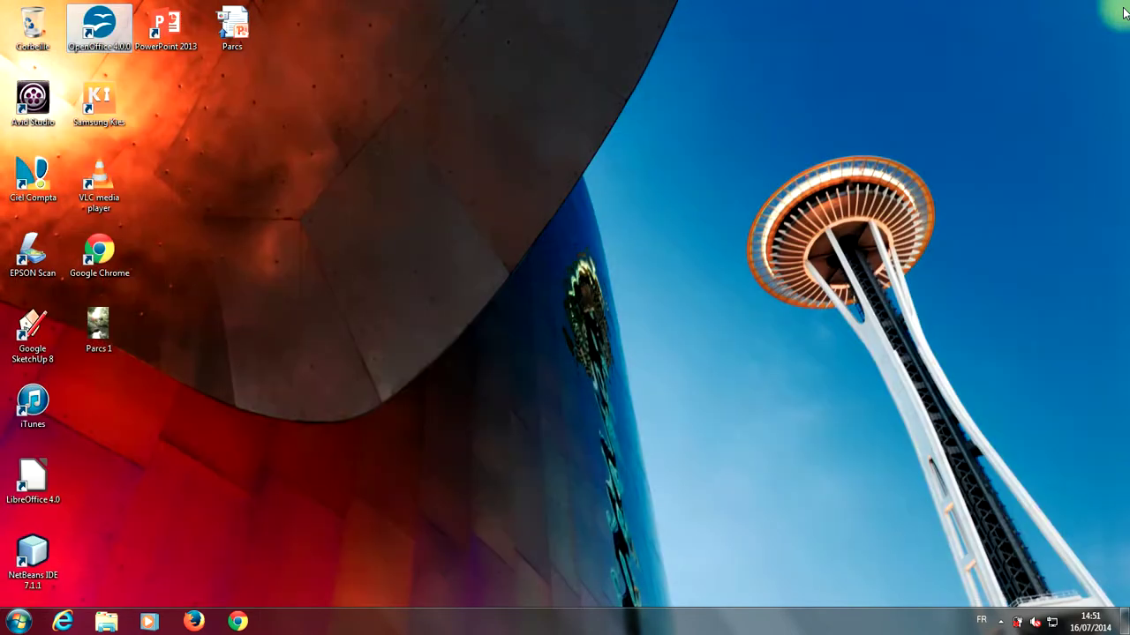
left_click(100, 332)
double_click(101, 331)
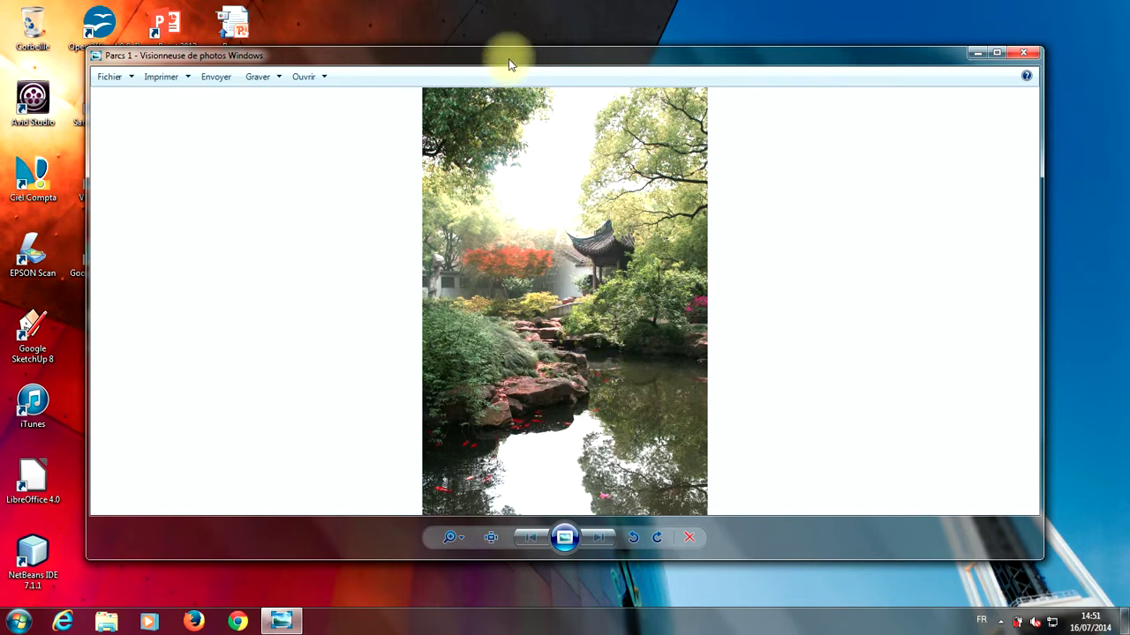
left_click_drag(509, 64, 511, 91)
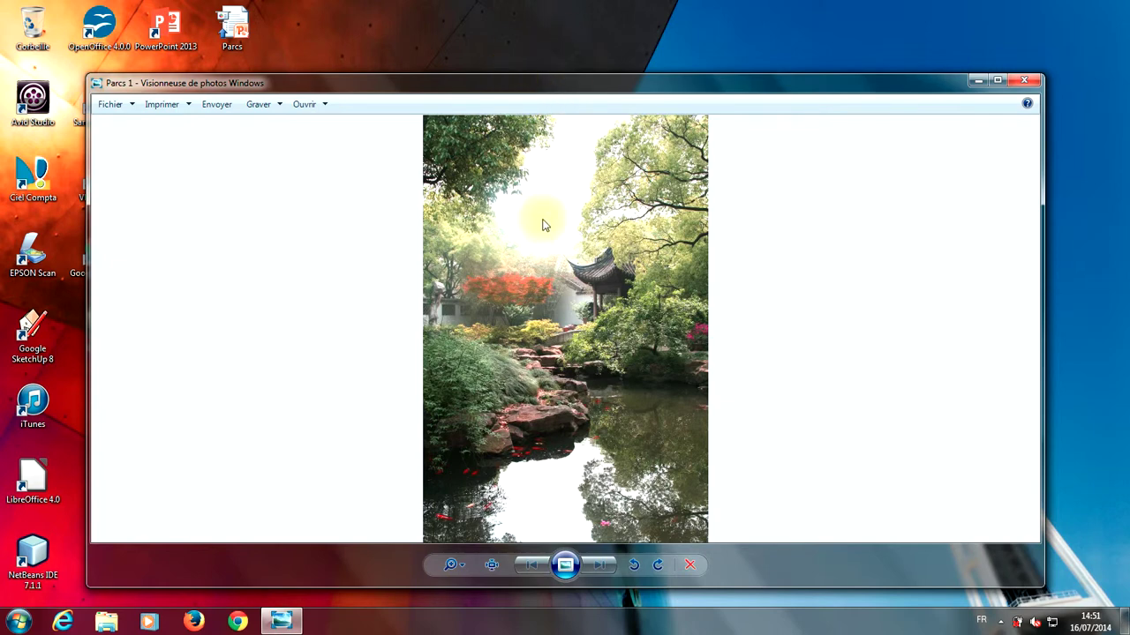
left_click(1024, 80)
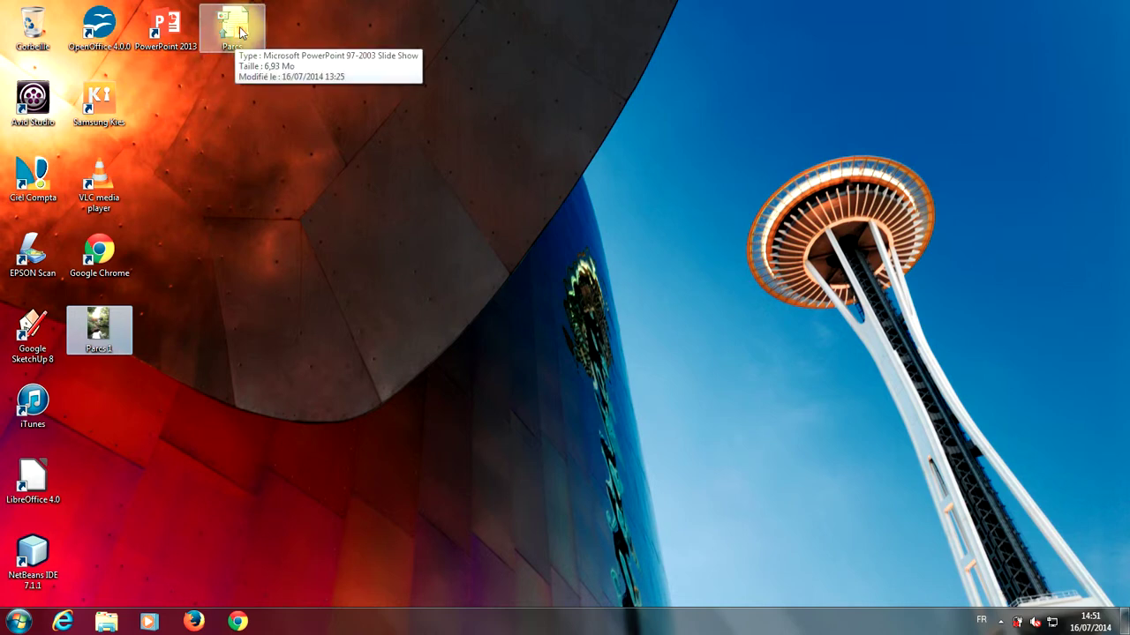
Restart OpenOffice, open the Parcs slideshow from the Bureau folder in a maximized window and display slide 3.
left_click(103, 37)
double_click(103, 37)
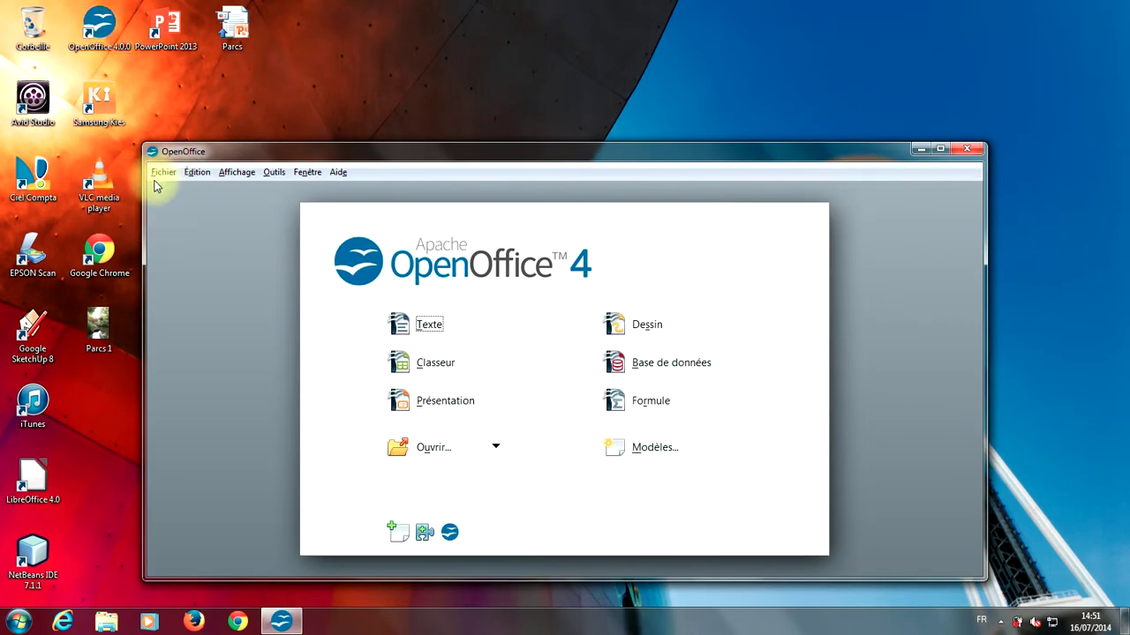
left_click(165, 174)
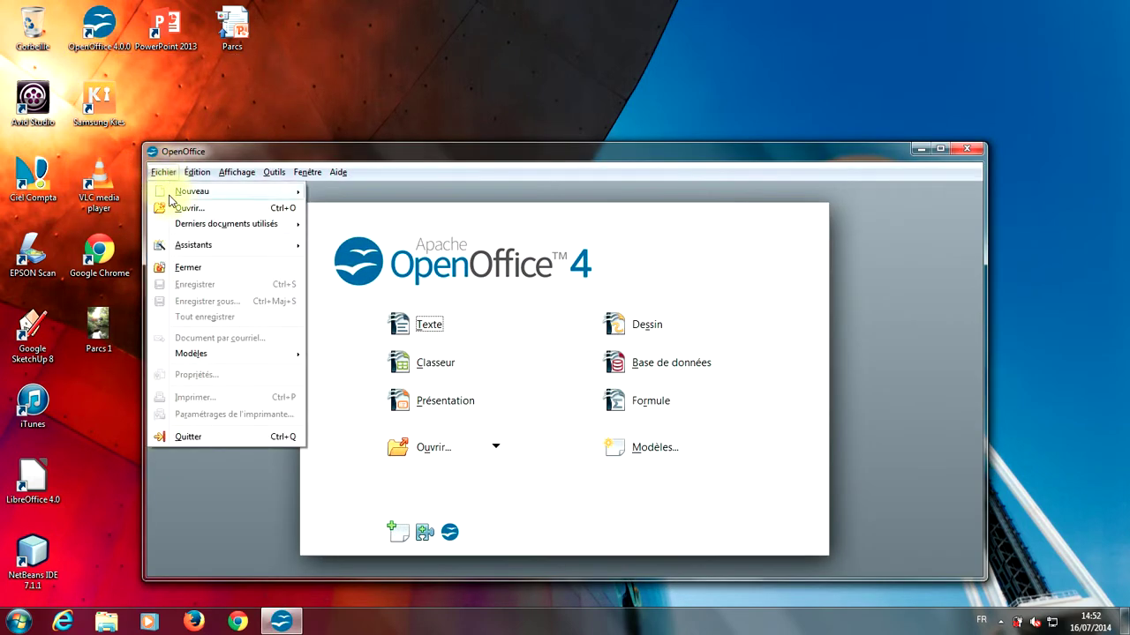
left_click(179, 210)
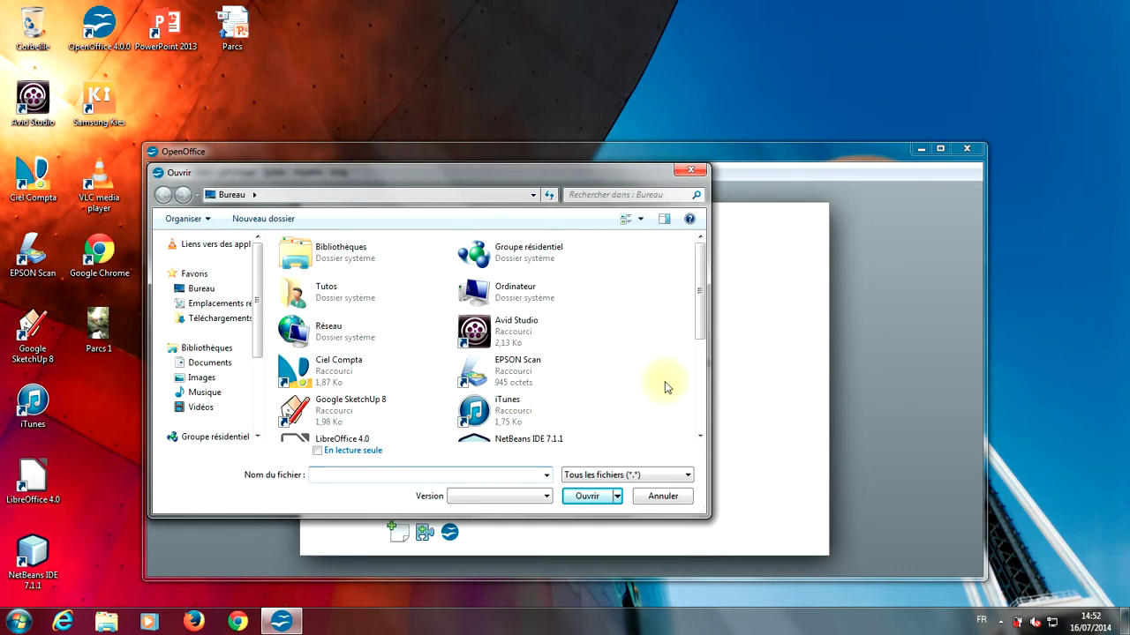
scroll(662, 380, "down", 3)
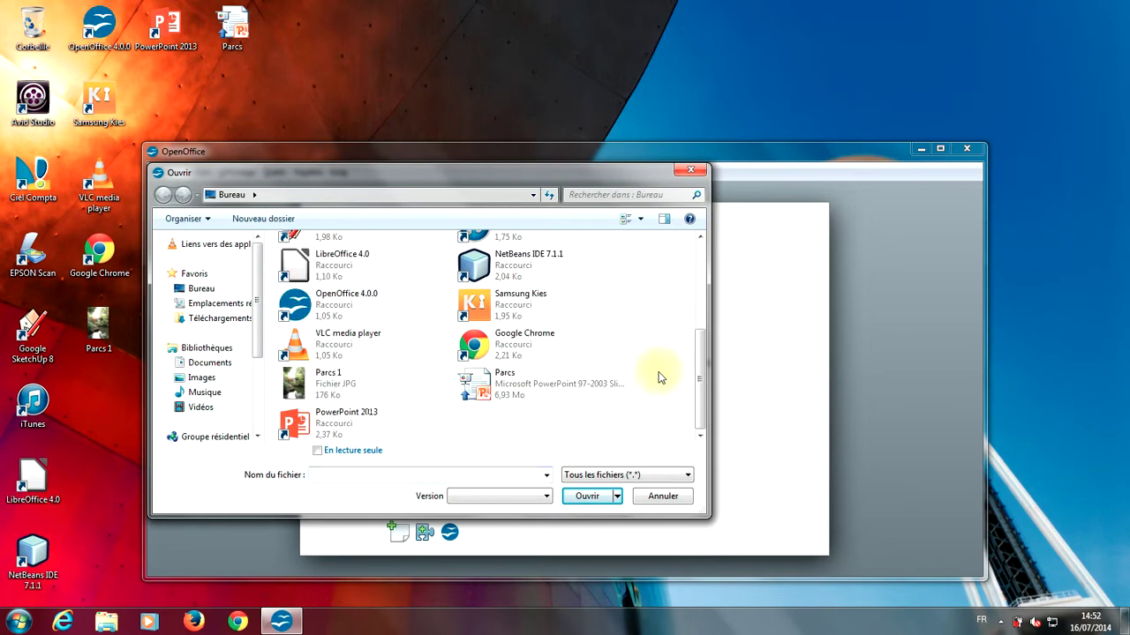
double_click(494, 381)
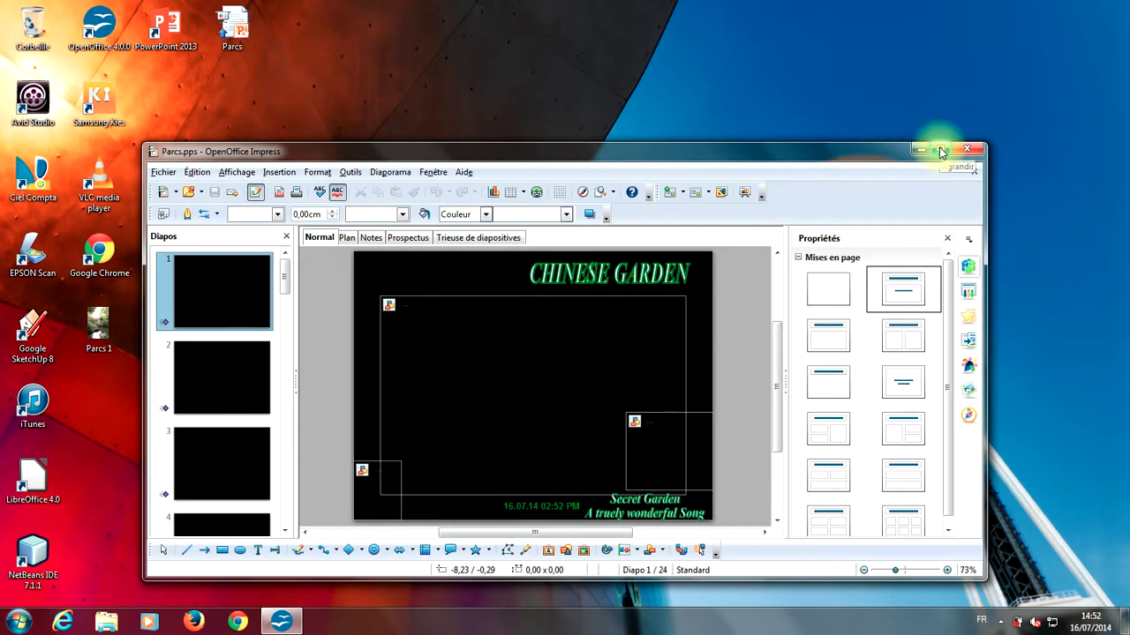
left_click(941, 150)
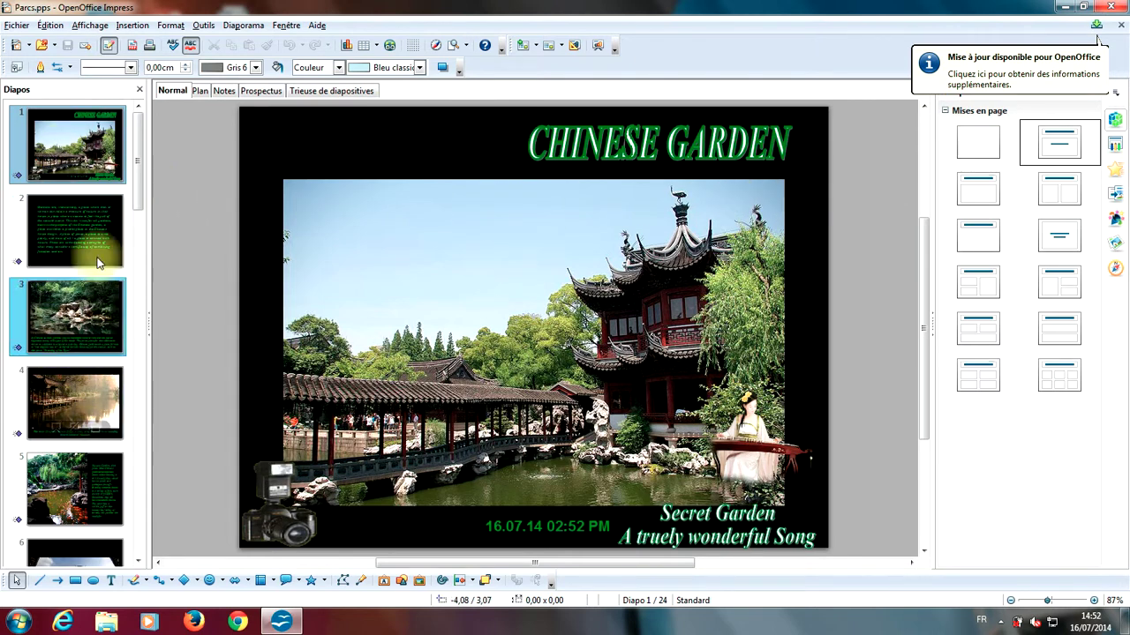
mouse_move(76, 327)
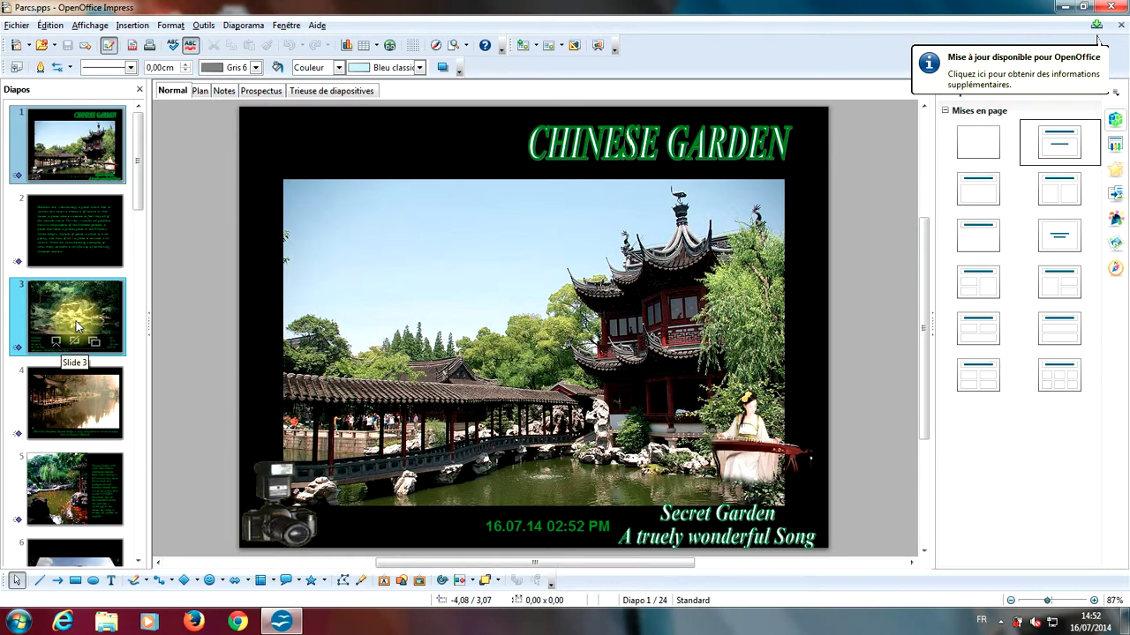
left_click(77, 326)
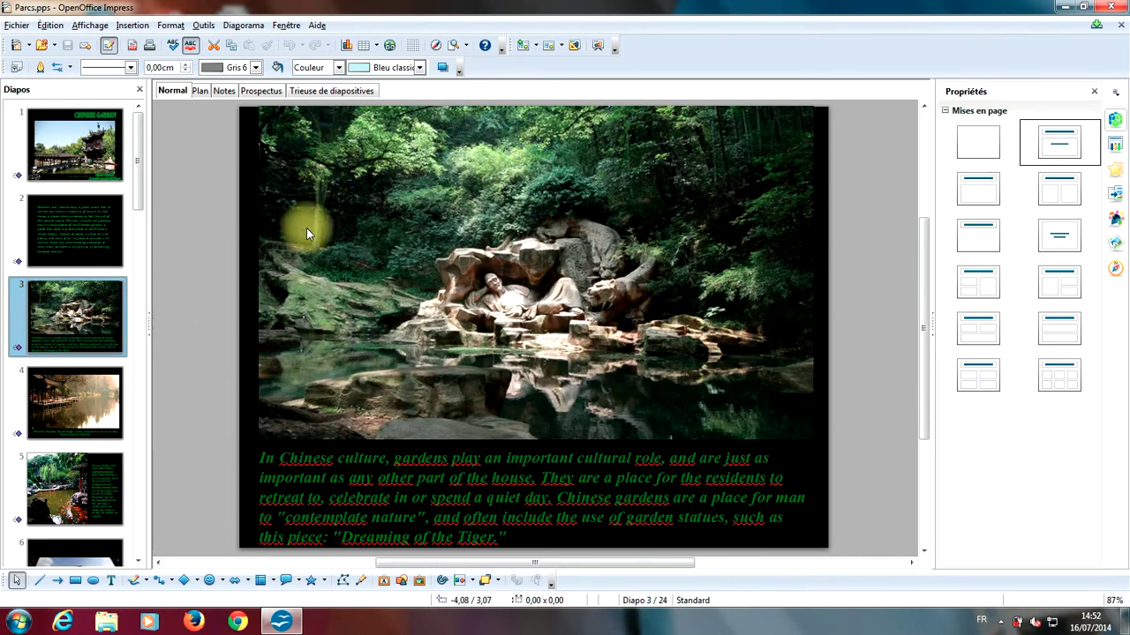
Save the rock sculpture picture on slide 3 to the Bureau folder as a JPEG image named "Parcs 2".
left_click(585, 328)
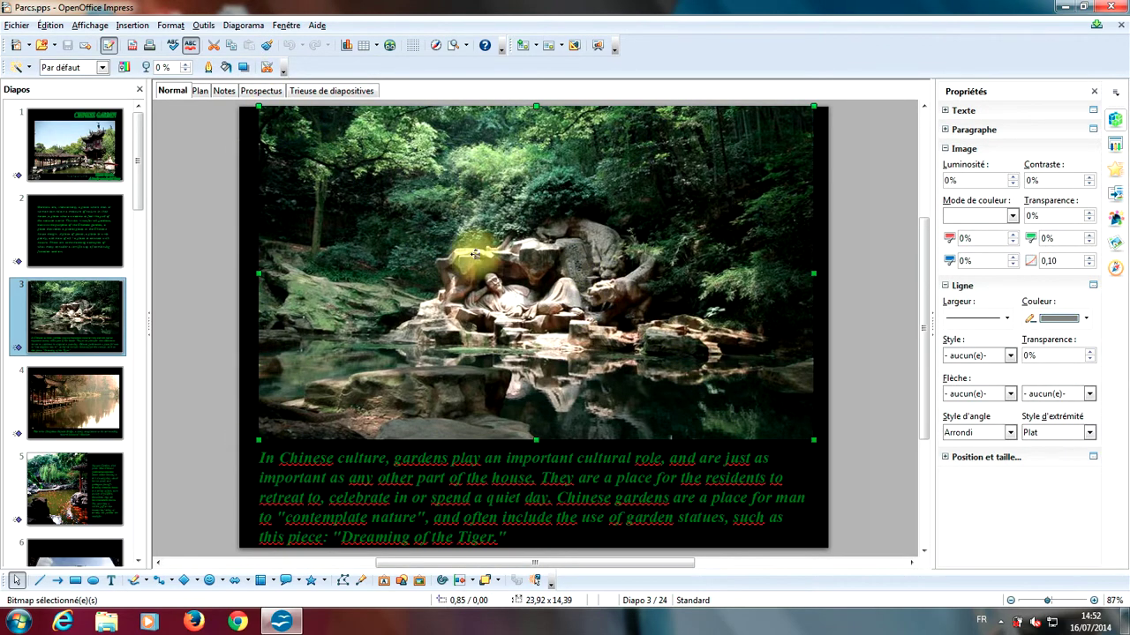
right_click(505, 297)
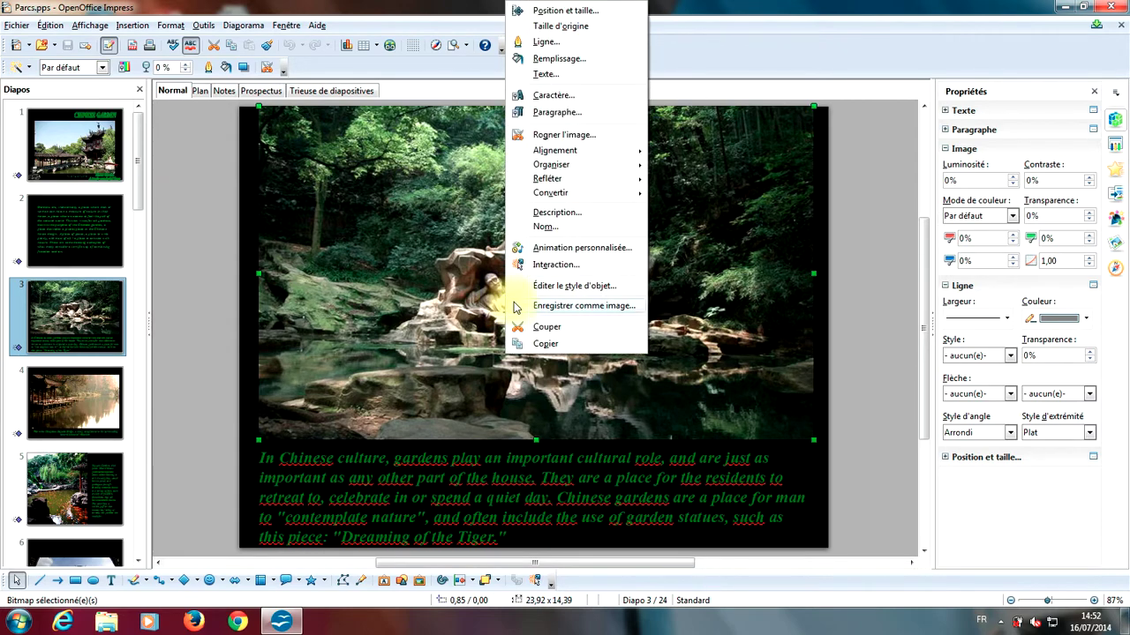
left_click(565, 306)
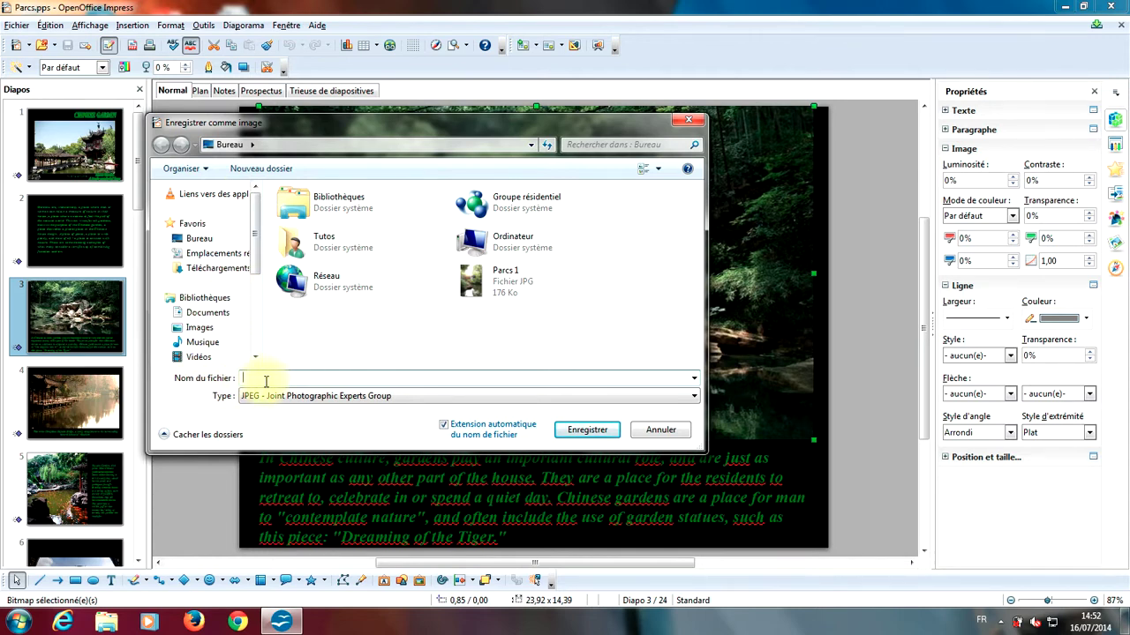
type("Par")
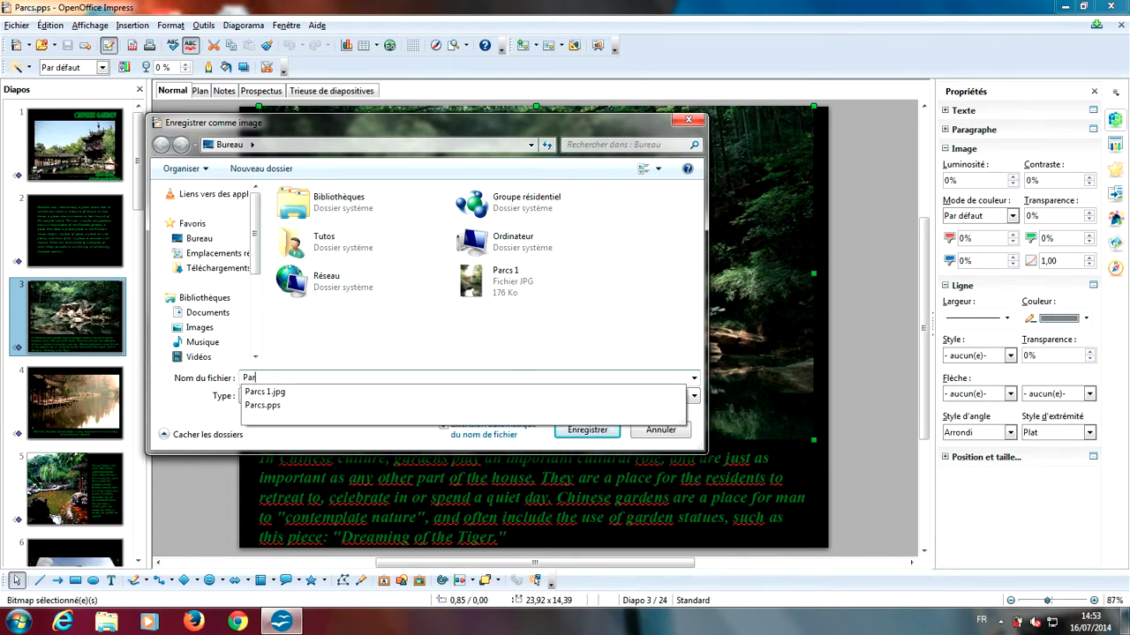
type("cs 2")
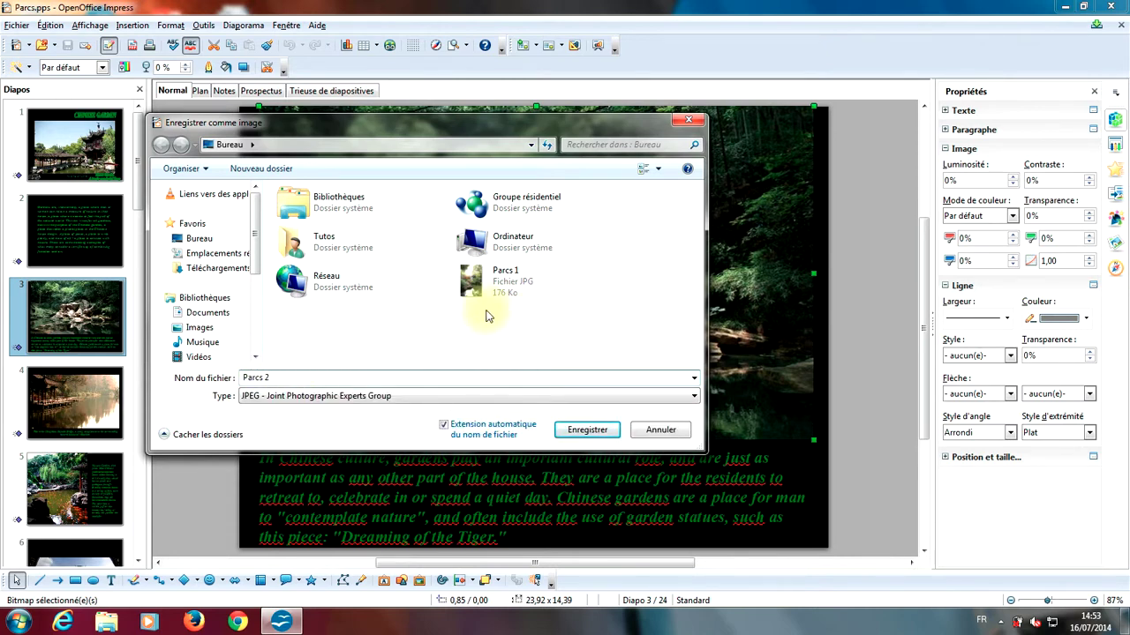
left_click(587, 430)
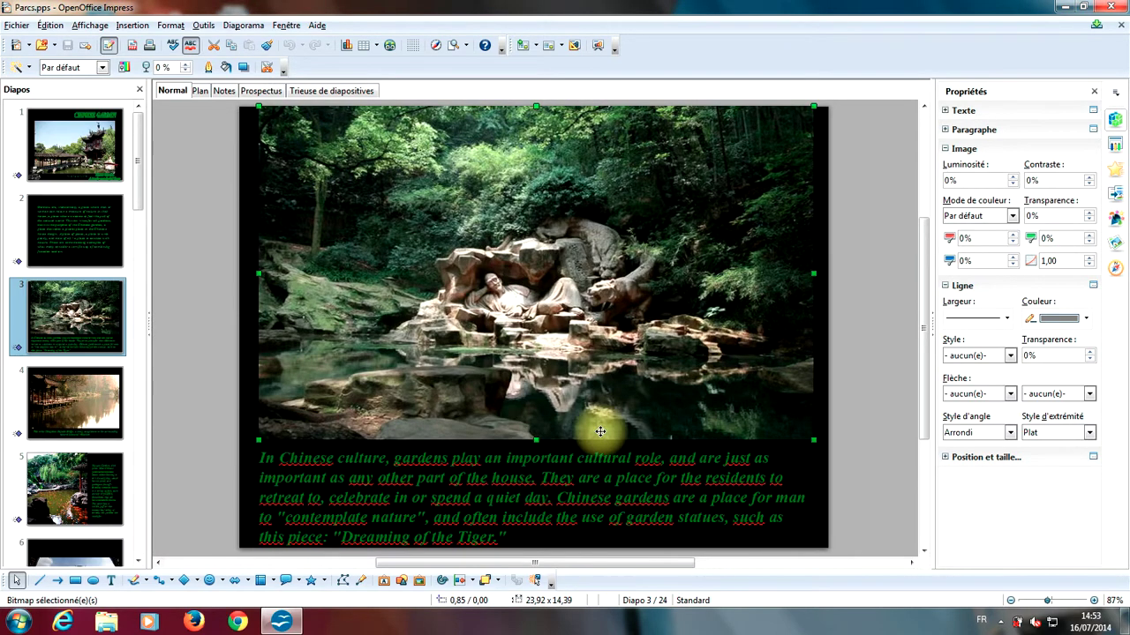
Close the presentation, open the exported Parcs 2 image from the desktop to check it, and close the photo viewer.
left_click(1114, 6)
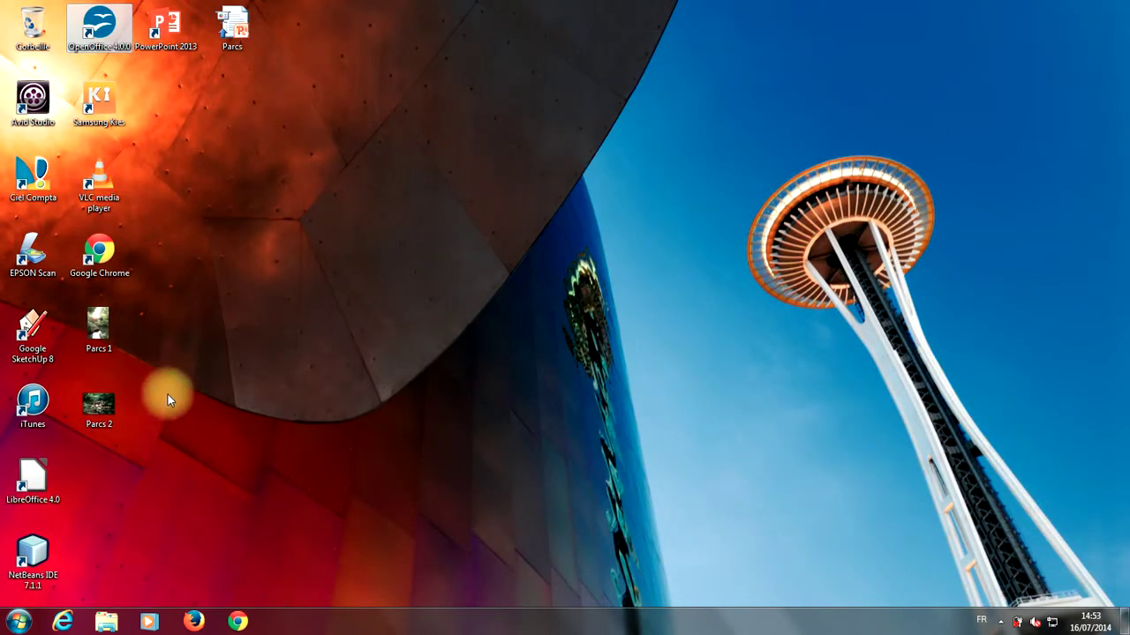
double_click(110, 410)
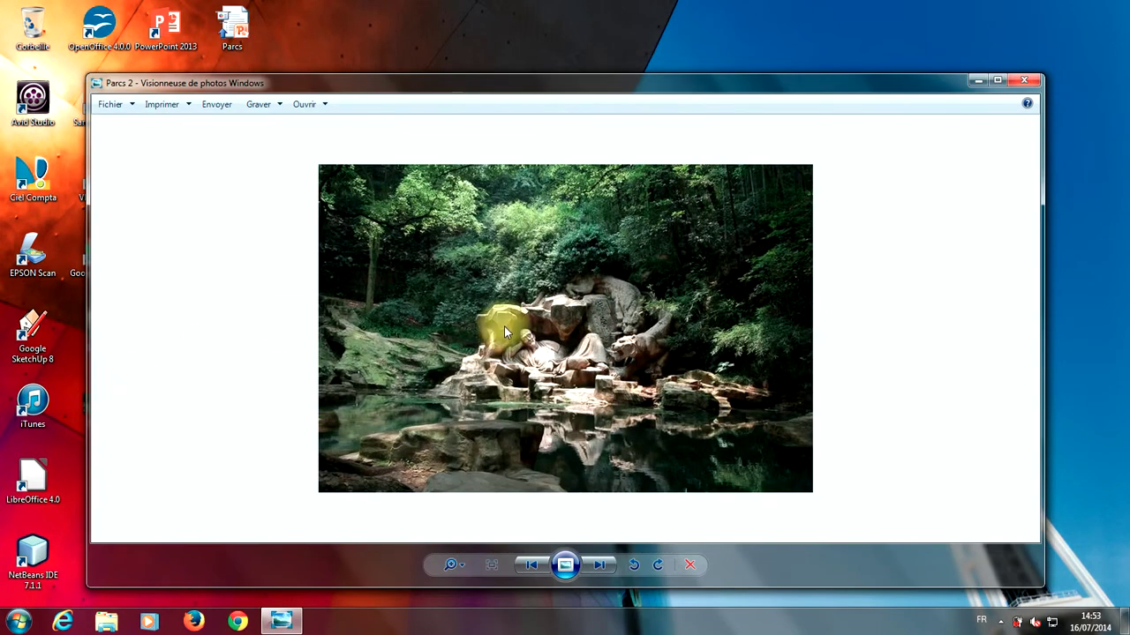
left_click(1035, 87)
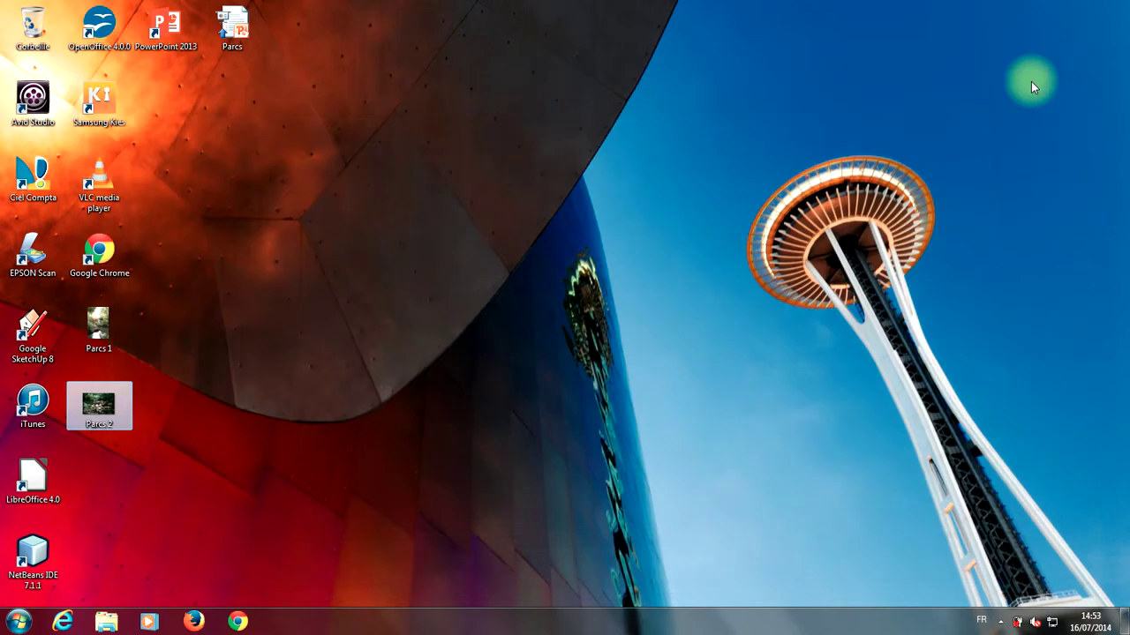
left_click(482, 310)
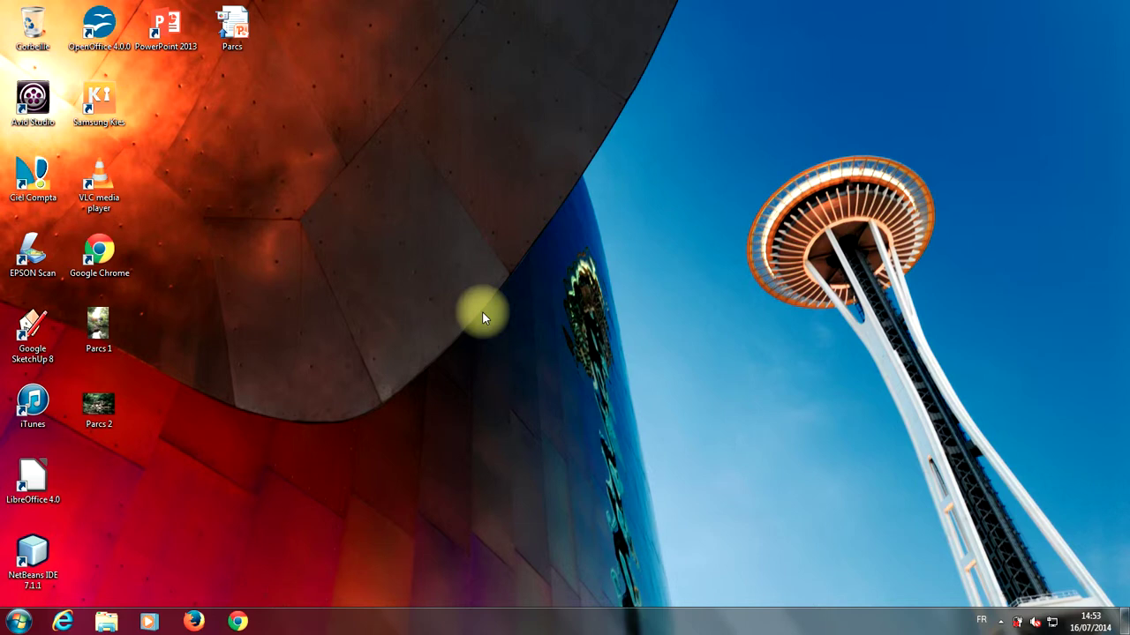